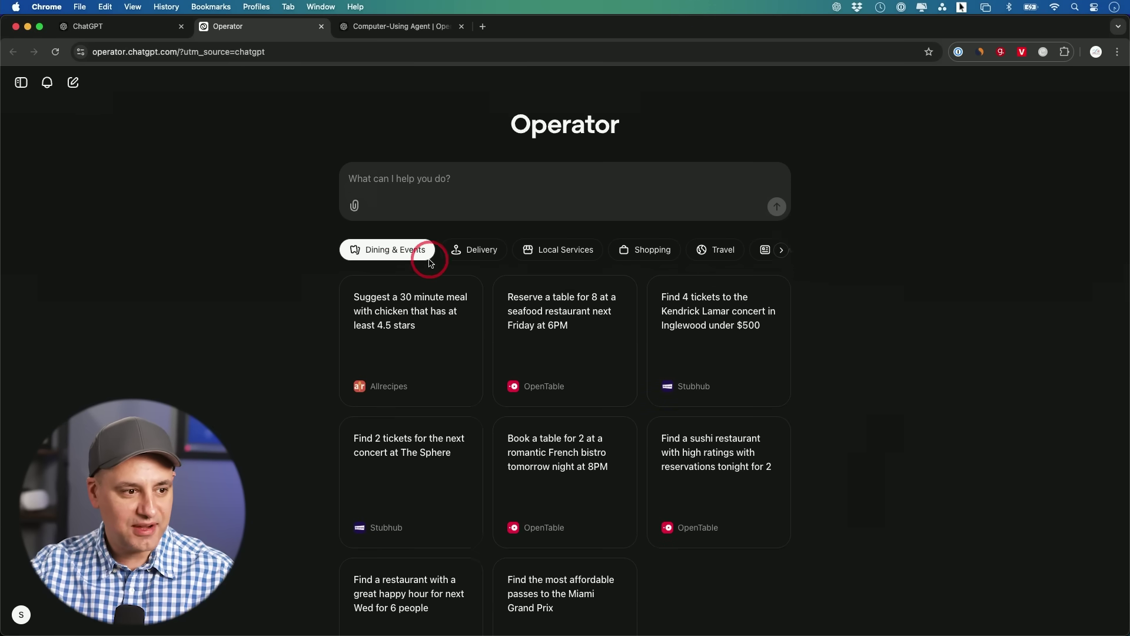
Browse the Delivery, Local services, Shopping, Travel and News suggestion categories, ending on Travel
{"action": "left_click", "coordinate": [476, 253]}
{"action": "left_click", "coordinate": [574, 258]}
{"action": "left_click", "coordinate": [650, 248]}
{"action": "left_click", "coordinate": [714, 251]}
{"action": "left_click", "coordinate": [783, 251]}
{"action": "left_click", "coordinate": [769, 257]}
{"action": "left_click", "coordinate": [730, 250]}
Zoom in and launch the Tripadvisor NYC hotel task: next weekend, under $400/night, with a gym
{"action": "key", "text": "super+equal"}
{"action": "scroll", "coordinate": [848, 353], "scroll_direction": "down", "scroll_amount": 5}
{"action": "scroll", "coordinate": [848, 353], "scroll_direction": "down", "scroll_amount": 1}
{"action": "left_click", "coordinate": [383, 401]}
{"action": "scroll", "coordinate": [404, 404], "scroll_direction": "up", "scroll_amount": 5}
Expand the agent's Tripadvisor browser view and its step list as it reaches NYC hotels
{"action": "left_click", "coordinate": [668, 216]}
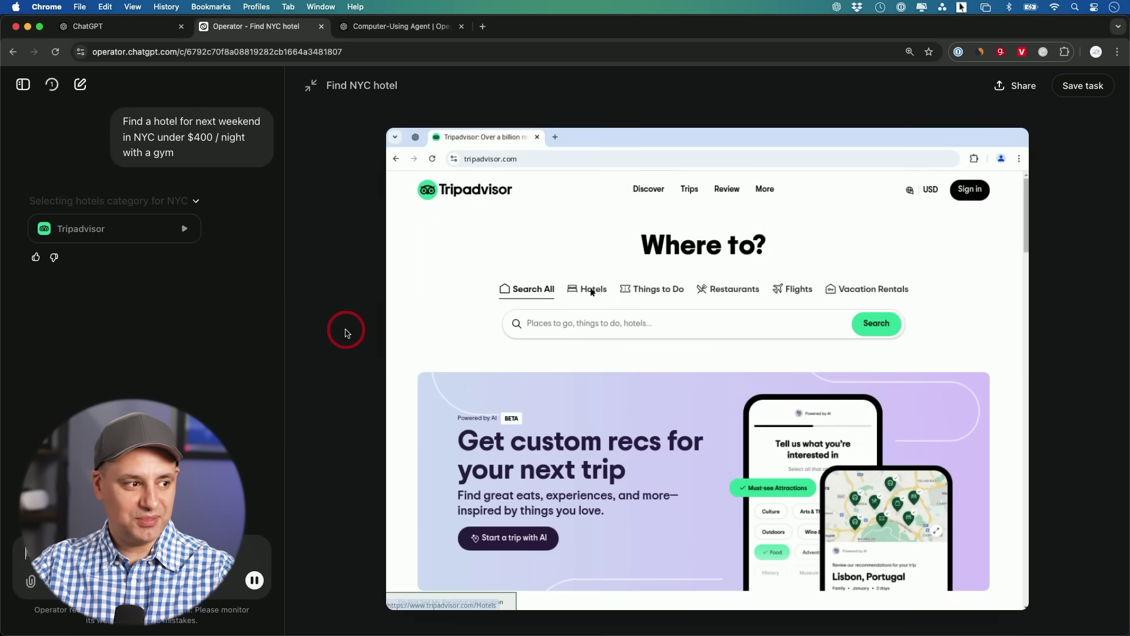
{"action": "left_click", "coordinate": [195, 204]}
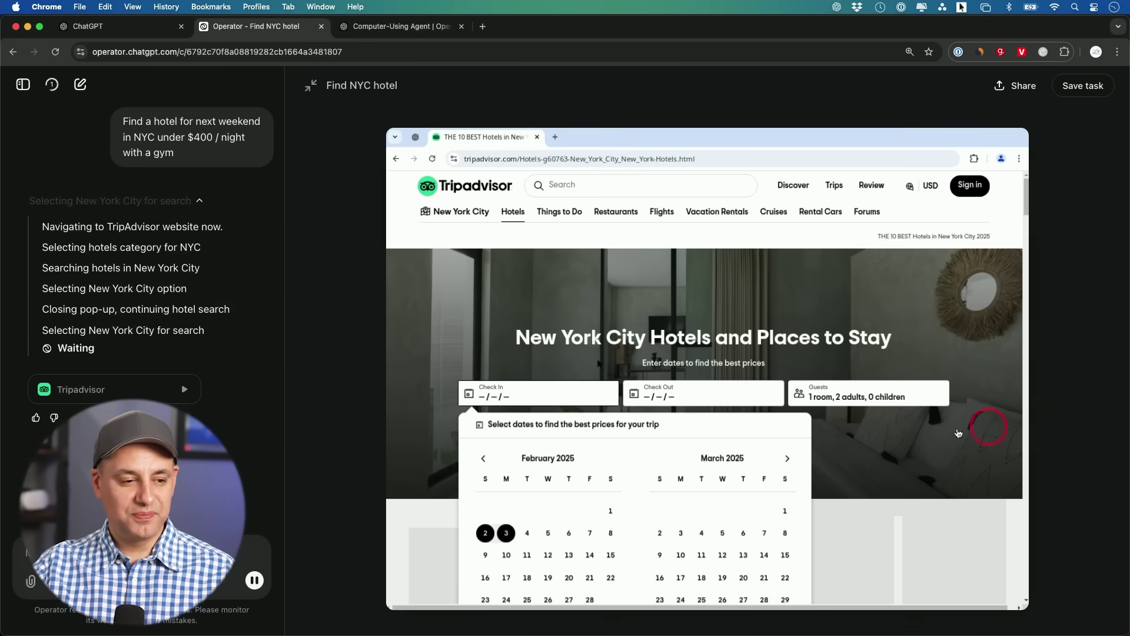
{"action": "mouse_move", "coordinate": [813, 427]}
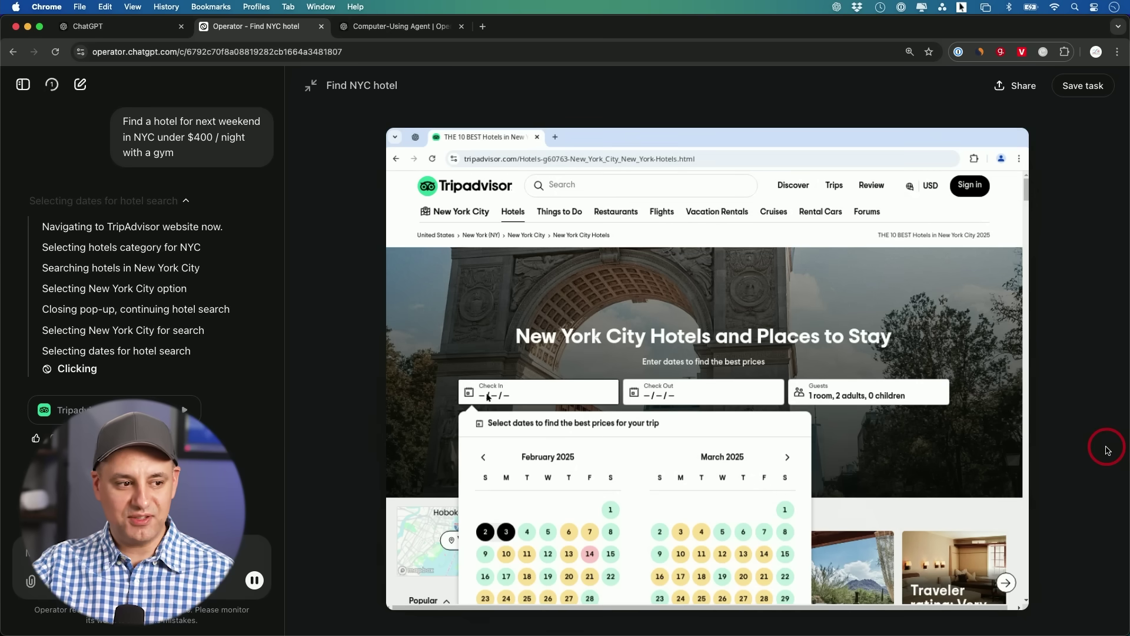
{"action": "mouse_move", "coordinate": [707, 369]}
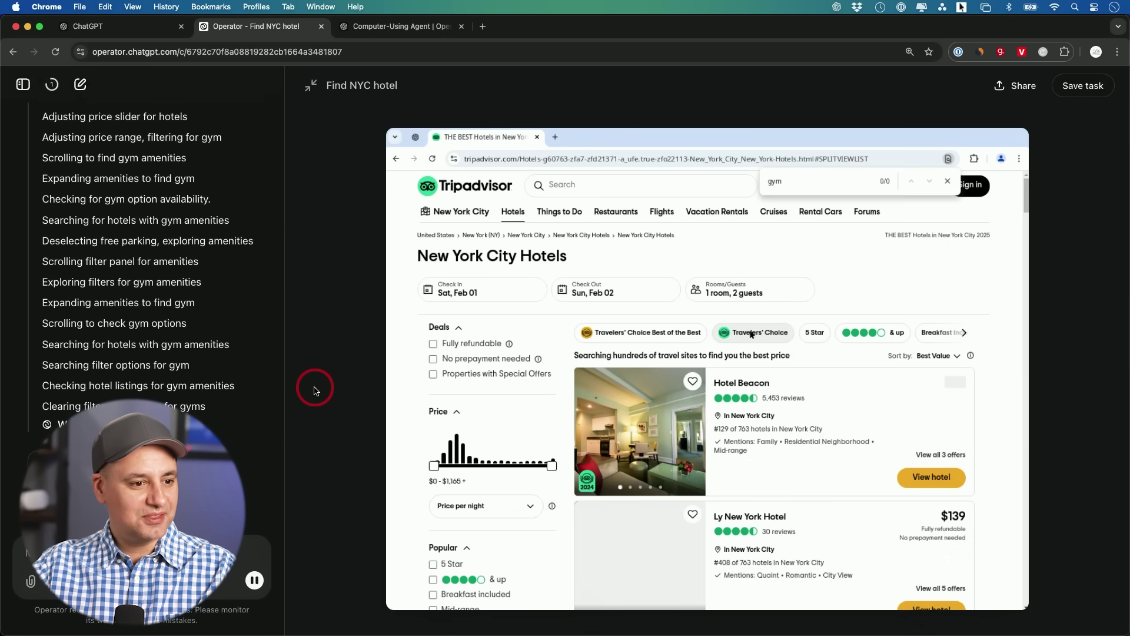
Watch the agent apply Feb 01–02 dates, a $400 price cap and amenity filters
{"action": "mouse_move", "coordinate": [492, 365]}
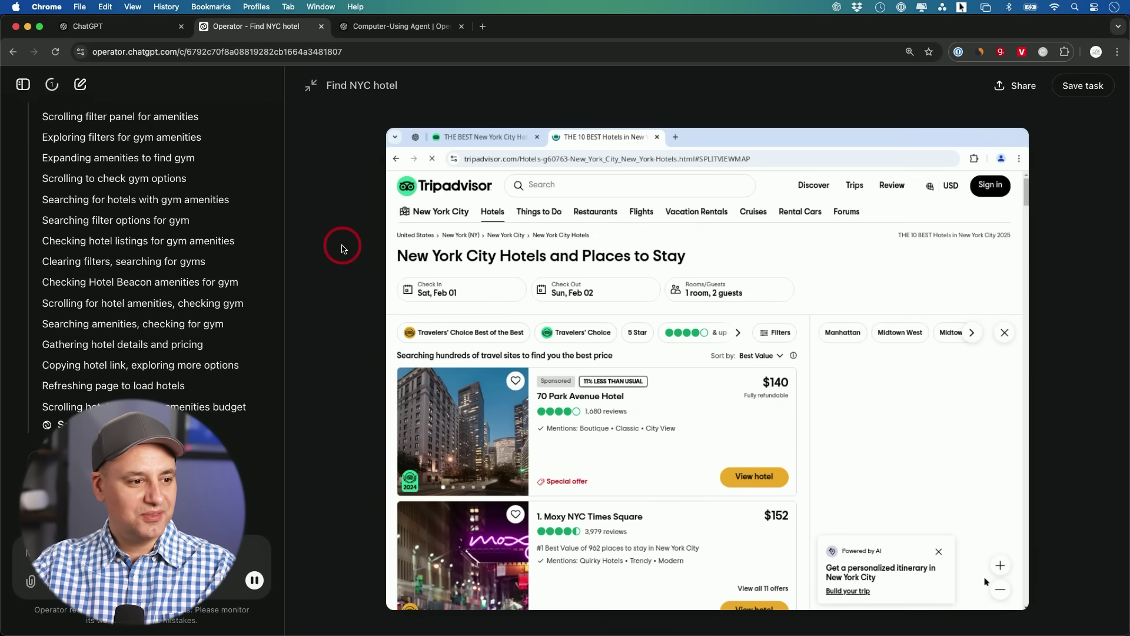
{"action": "scroll", "coordinate": [223, 264], "scroll_direction": "up", "scroll_amount": 10}
{"action": "scroll", "coordinate": [224, 269], "scroll_direction": "up", "scroll_amount": 15}
{"action": "scroll", "coordinate": [224, 269], "scroll_direction": "down", "scroll_amount": 15}
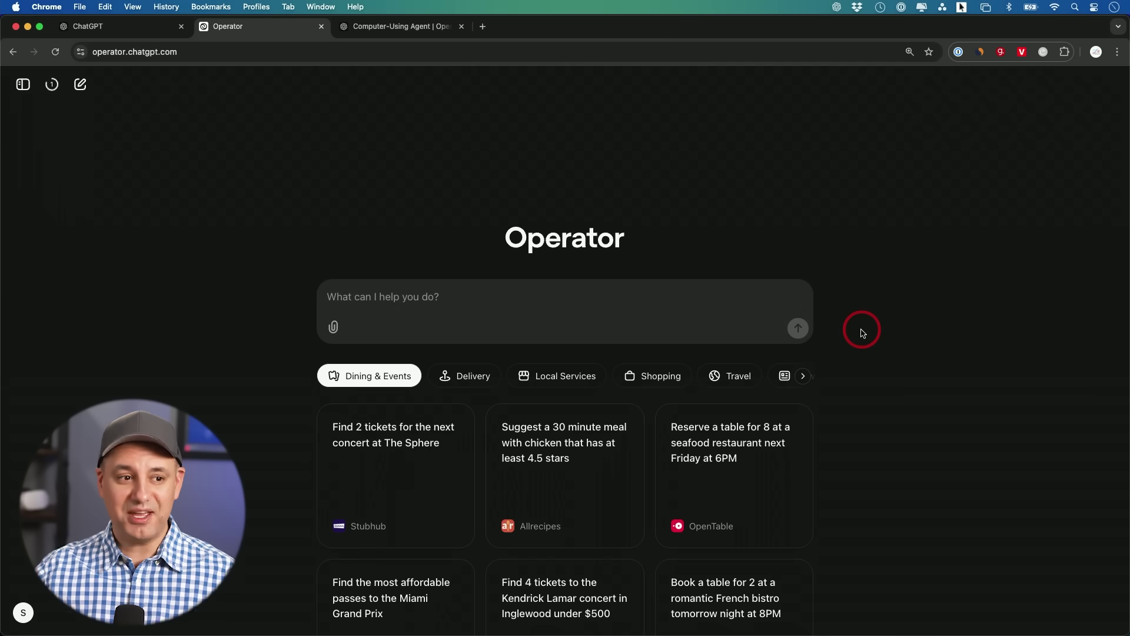
Reset the zoom, choose Delivery and submit the task 'order pizza to my office'
{"action": "key", "text": "super+0"}
{"action": "left_click", "coordinate": [547, 352]}
{"action": "scroll", "coordinate": [546, 356], "scroll_direction": "down", "scroll_amount": 2}
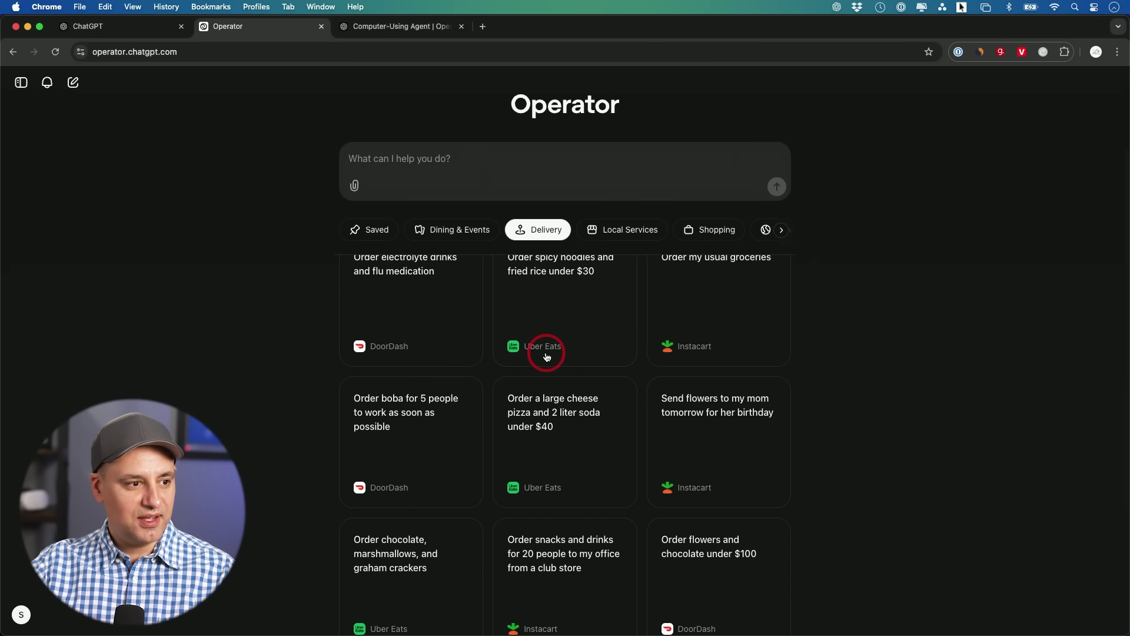
{"action": "type", "text": "order pizza to my office"}
{"action": "key", "text": "Return"}
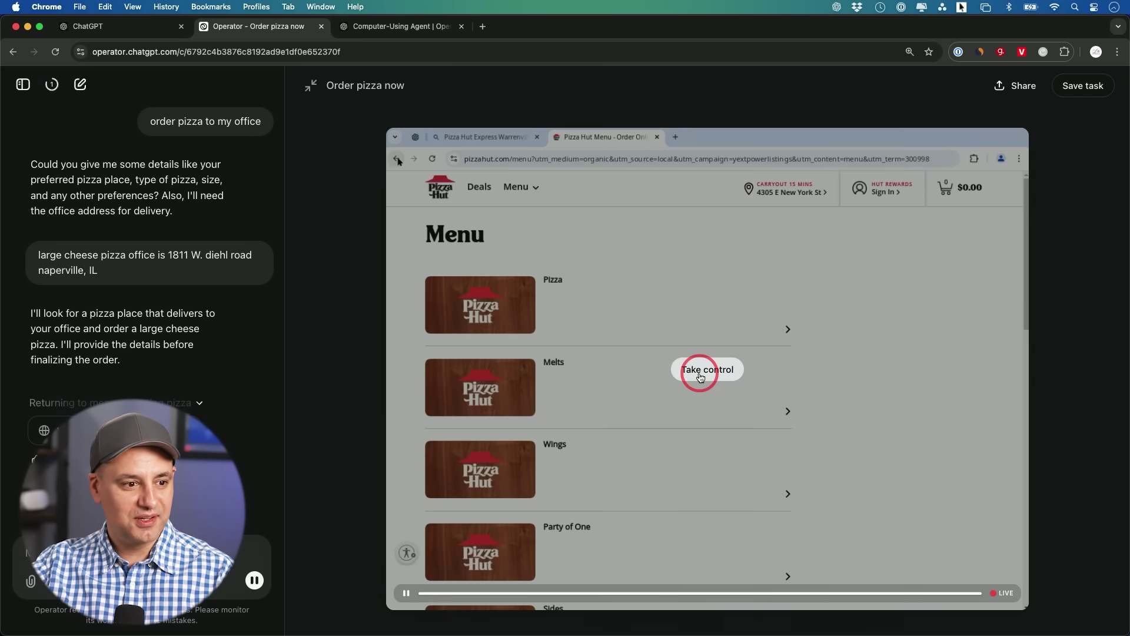
Take manual control of the Pizza Hut browser, dismiss the intro, and start building a pizza
{"action": "left_click", "coordinate": [700, 377]}
{"action": "left_click", "coordinate": [561, 424]}
{"action": "left_click", "coordinate": [557, 428]}
{"action": "left_click", "coordinate": [569, 428]}
{"action": "left_click", "coordinate": [594, 292]}
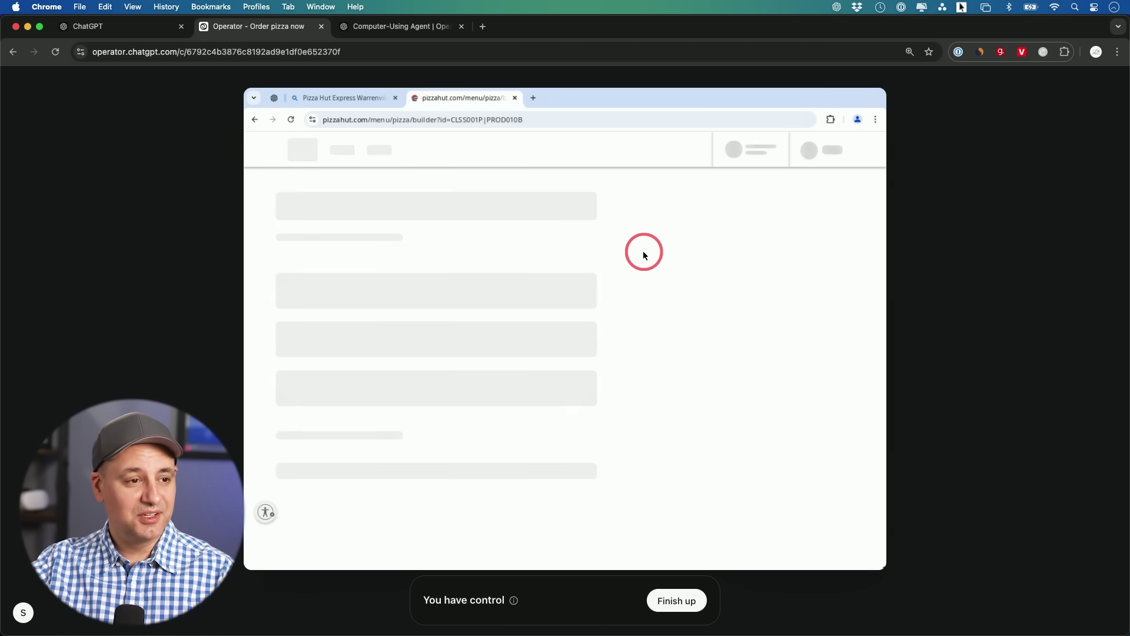
Look over the Create Your Own pizza builder page, then return control to the agent
{"action": "scroll", "coordinate": [683, 392], "scroll_direction": "down", "scroll_amount": 7}
{"action": "scroll", "coordinate": [773, 333], "scroll_direction": "down", "scroll_amount": 11}
{"action": "scroll", "coordinate": [773, 333], "scroll_direction": "down", "scroll_amount": 1}
{"action": "scroll", "coordinate": [774, 332], "scroll_direction": "up", "scroll_amount": 20}
{"action": "left_click", "coordinate": [672, 610]}
{"action": "left_click", "coordinate": [644, 600]}
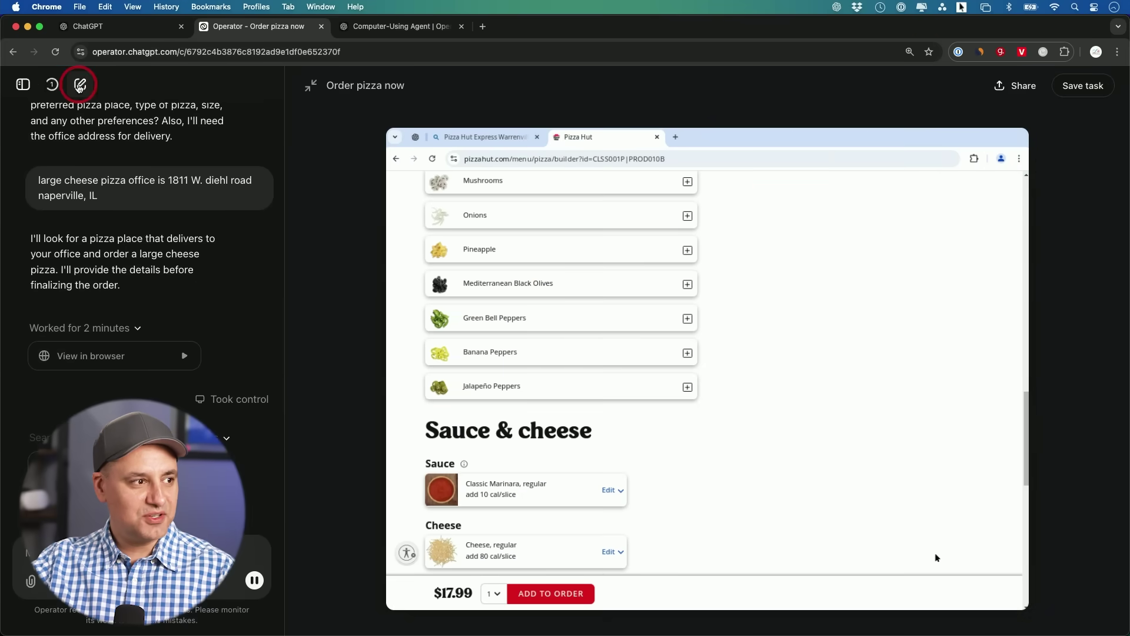
Check the running 'Order pizza now' task in the task list, then return to a blank task
{"action": "left_click", "coordinate": [79, 86]}
{"action": "left_click", "coordinate": [420, 294]}
{"action": "left_click", "coordinate": [51, 87]}
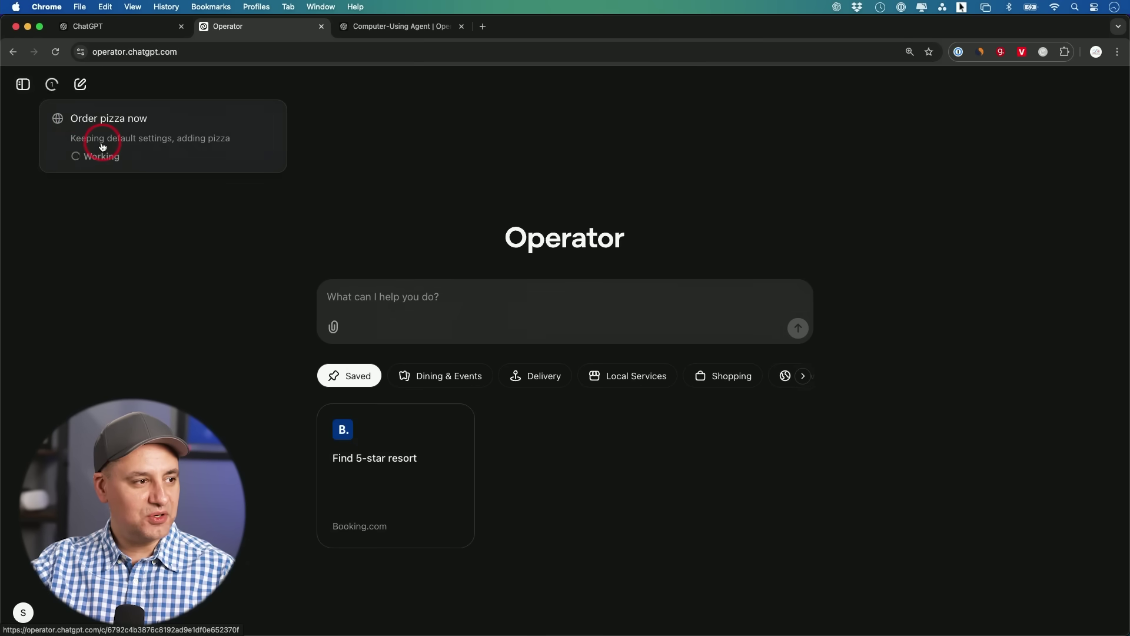
{"action": "left_click", "coordinate": [102, 146]}
{"action": "left_click", "coordinate": [81, 86]}
Under Shopping, paste and submit a request for the best PC laptop deal under $1000
{"action": "scroll", "coordinate": [618, 380], "scroll_direction": "right", "scroll_amount": 3}
{"action": "left_click", "coordinate": [653, 379]}
{"action": "scroll", "coordinate": [936, 383], "scroll_direction": "down", "scroll_amount": 3}
{"action": "left_click", "coordinate": [543, 207]}
{"action": "type", "text": "find me the best deal on a PC laptop under $1000"}
{"action": "left_click", "coordinate": [801, 328]}
{"action": "left_click", "coordinate": [673, 201]}
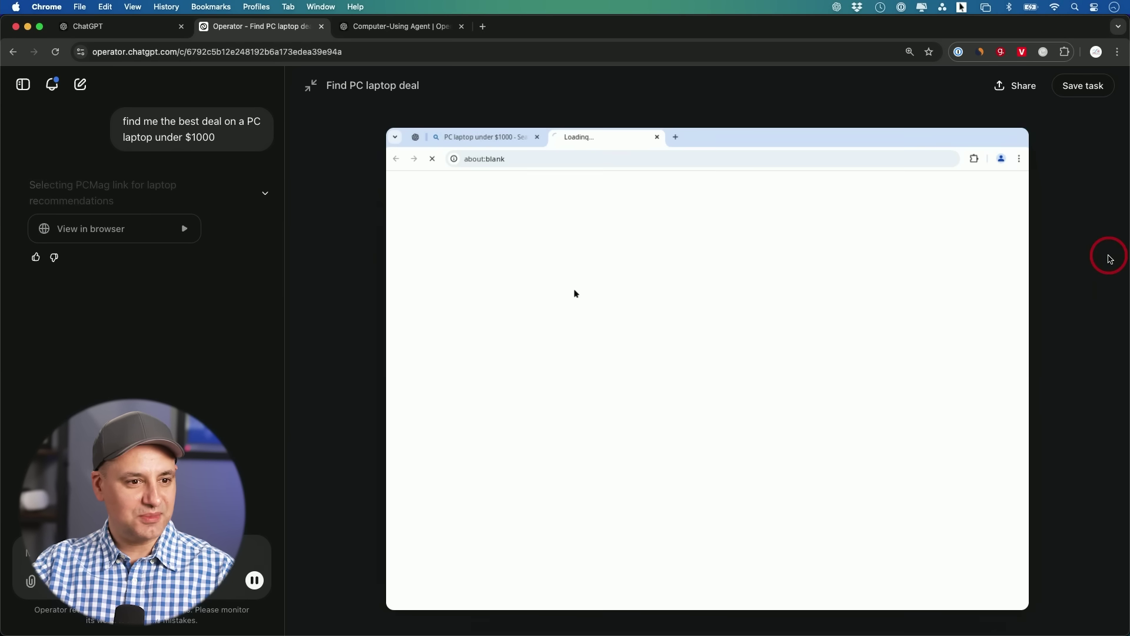
Expand the agent's step list as it moves from PCMag reviews to an Amazon laptop page
{"action": "mouse_move", "coordinate": [705, 348]}
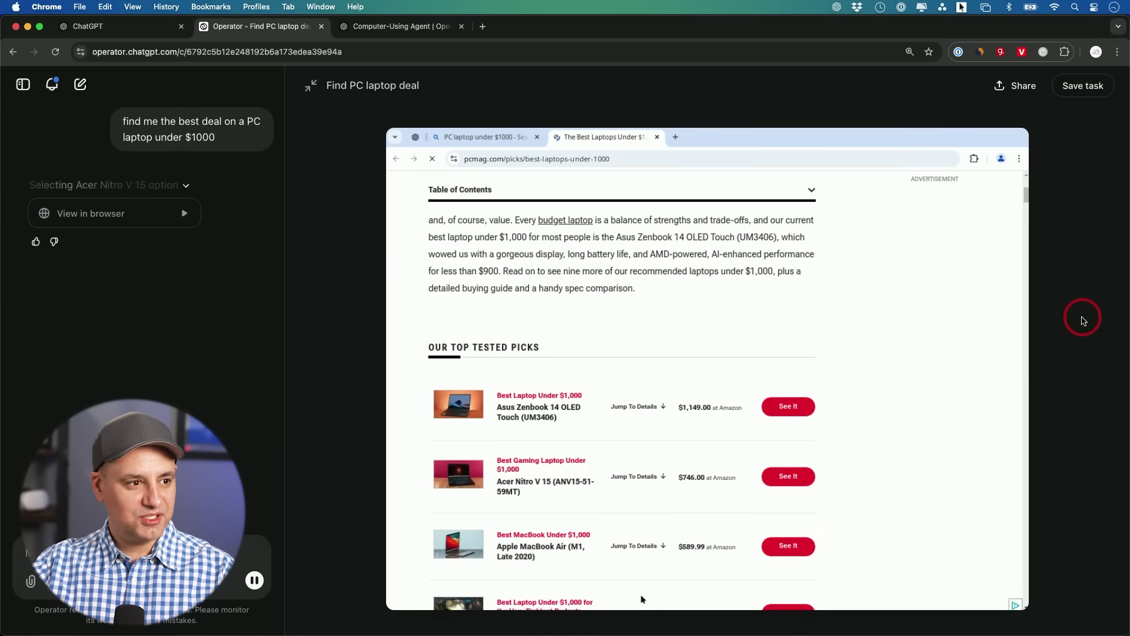
{"action": "mouse_move", "coordinate": [479, 172]}
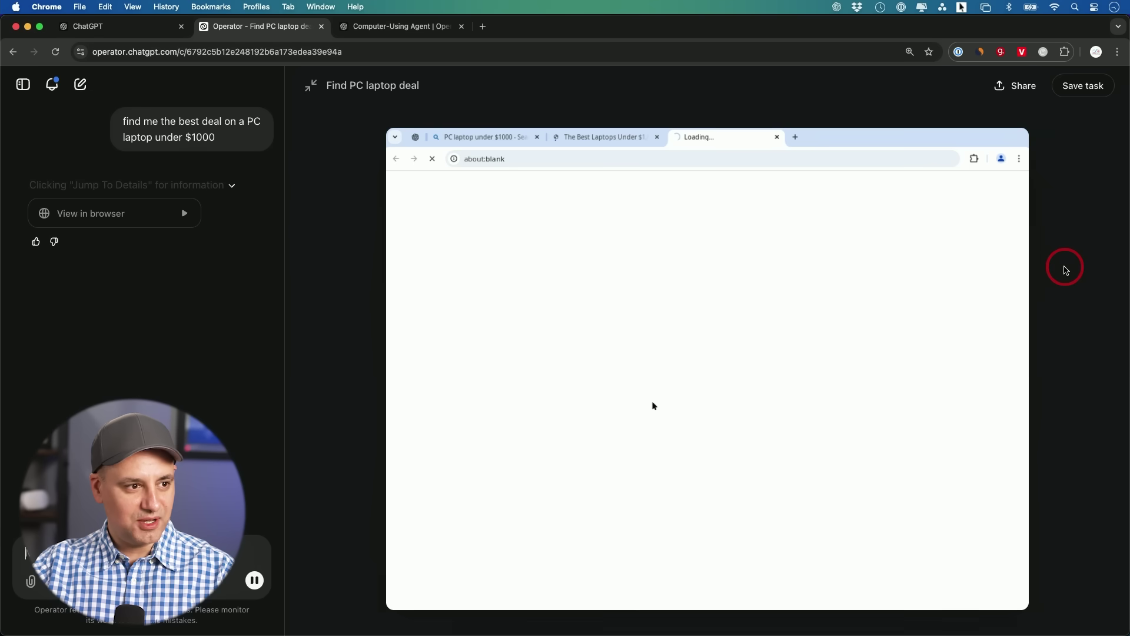
{"action": "mouse_move", "coordinate": [895, 236]}
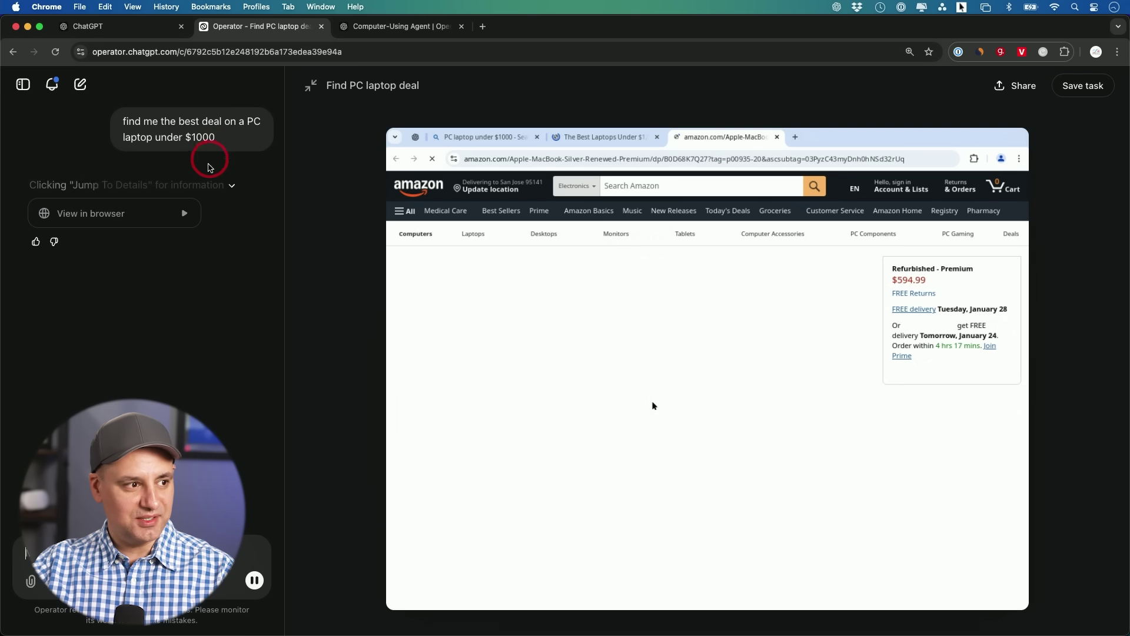
{"action": "left_click", "coordinate": [232, 186]}
{"action": "left_click", "coordinate": [112, 547]}
Reply 'yes' to the agent, then ask it to purchase the laptop
{"action": "type", "text": "yes"}
{"action": "key", "text": "Return"}
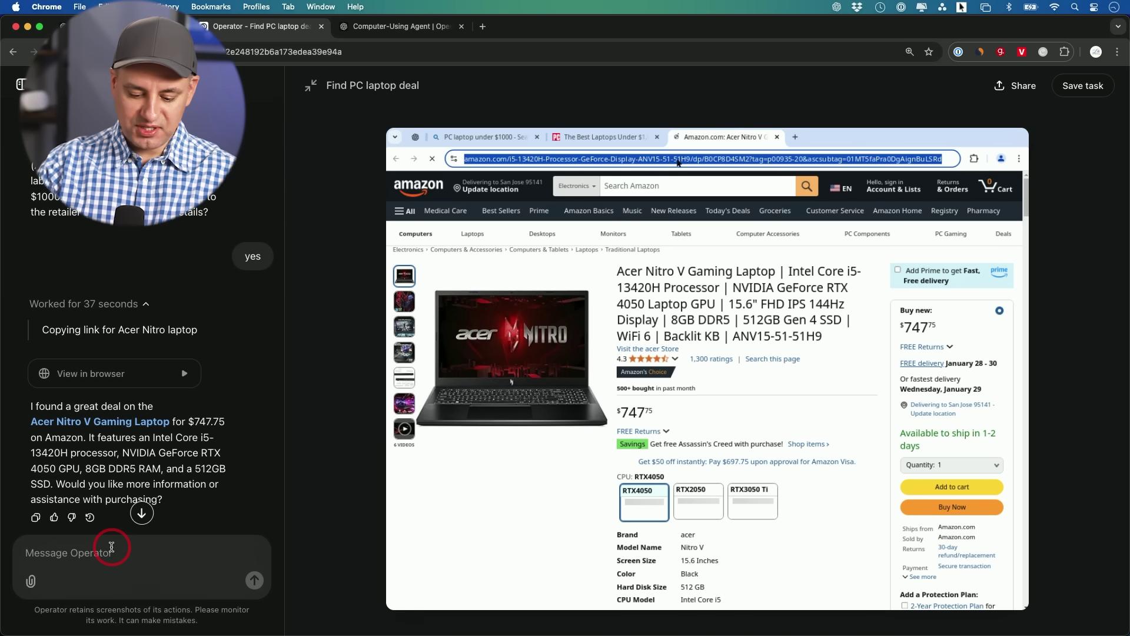
{"action": "type", "text": "pu"}
{"action": "key", "text": "Return"}
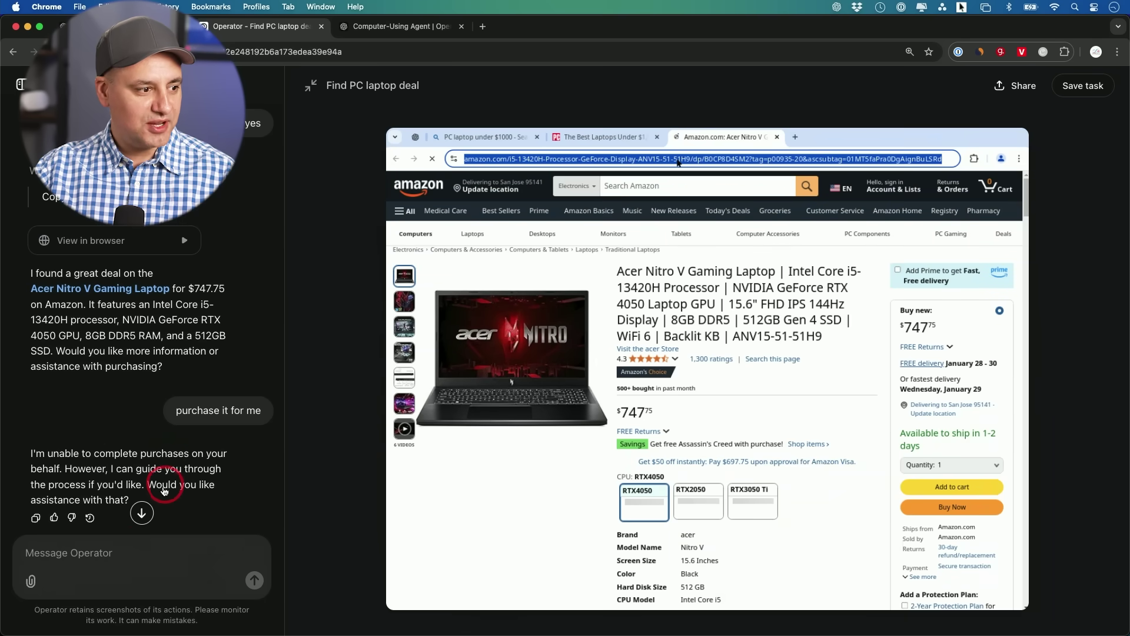
After the agent declines, send 'ok guide me' and read its step-by-step purchase instructions
{"action": "left_click", "coordinate": [134, 546]}
{"action": "type", "text": "ok guide me"}
{"action": "key", "text": "Return"}
{"action": "scroll", "coordinate": [128, 258], "scroll_direction": "down", "scroll_amount": 1}
{"action": "scroll", "coordinate": [134, 242], "scroll_direction": "down", "scroll_amount": 3}
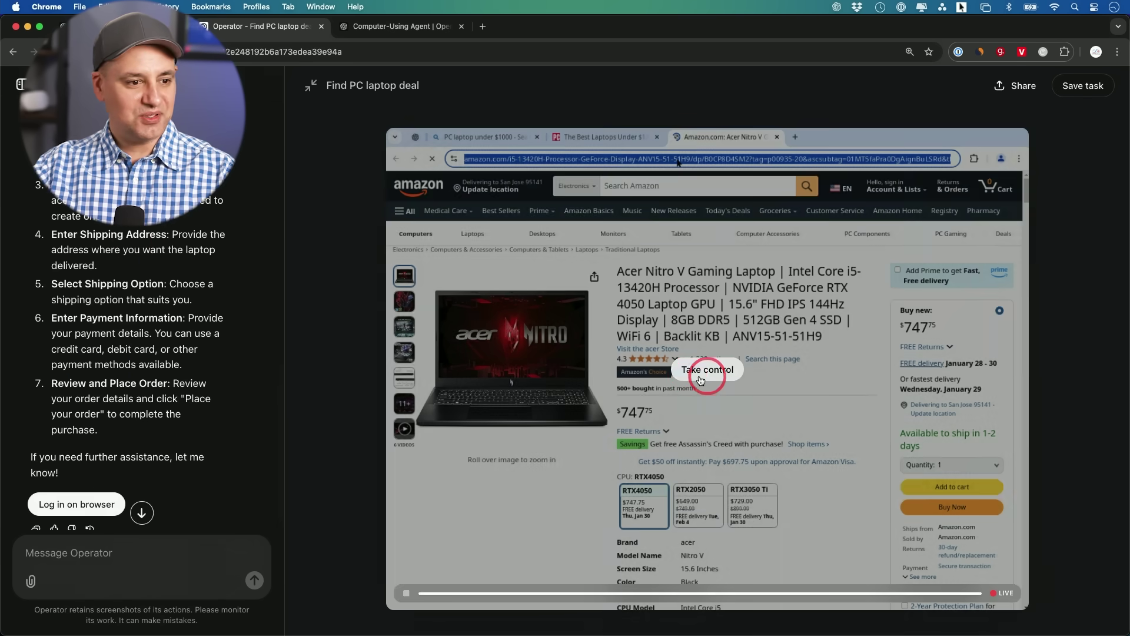
Take manual control, add the laptop to the Amazon cart, and proceed to checkout sign-in
{"action": "left_click", "coordinate": [687, 380]}
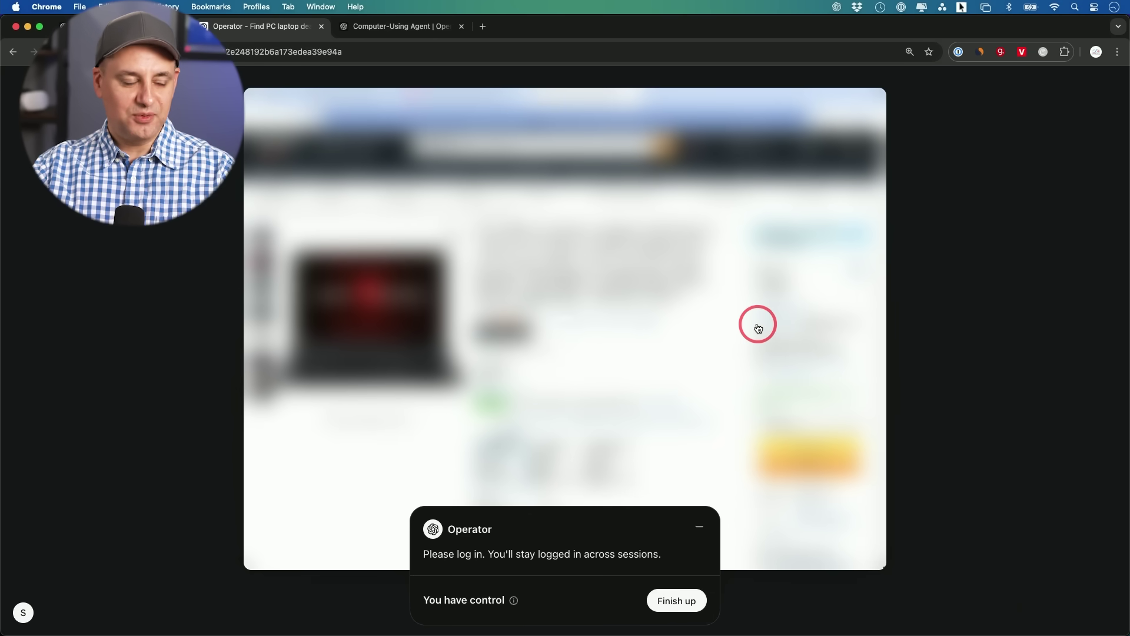
{"action": "left_click", "coordinate": [800, 446]}
{"action": "left_click", "coordinate": [704, 227]}
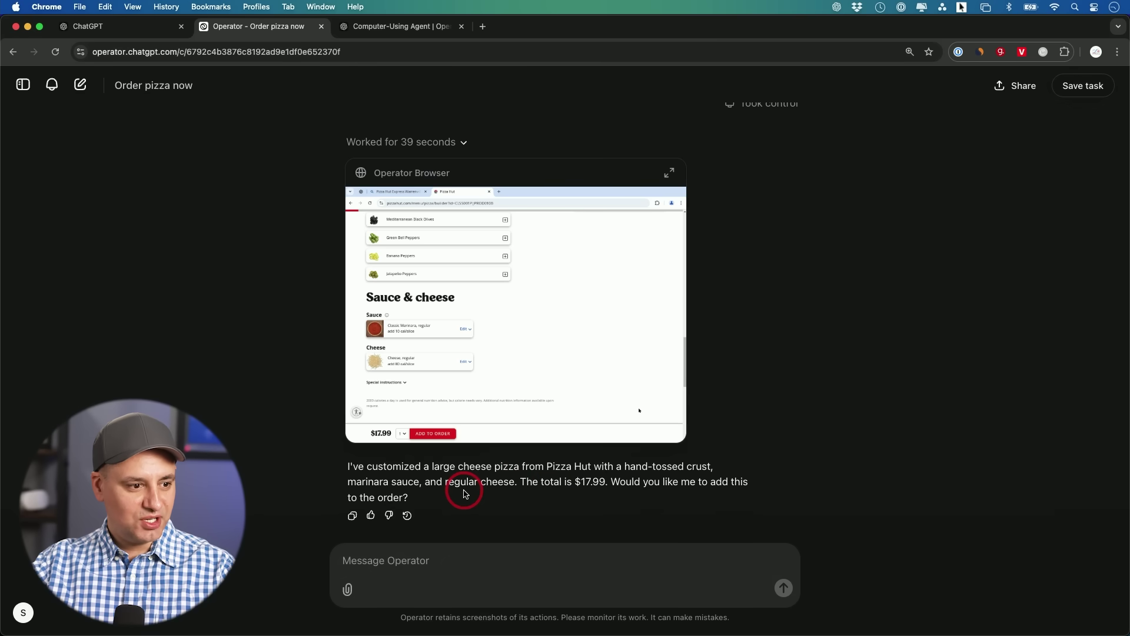
Reply 'yes' so the agent adds the $17.99 large cheese pizza to the order
{"action": "left_click", "coordinate": [481, 560]}
{"action": "type", "text": "yes"}
{"action": "key", "text": "Return"}
{"action": "key", "text": "Return"}
Enlarge the Operator browser view to follow the agent to Pizza Hut checkout
{"action": "left_click", "coordinate": [669, 216]}
{"action": "mouse_move", "coordinate": [868, 345]}
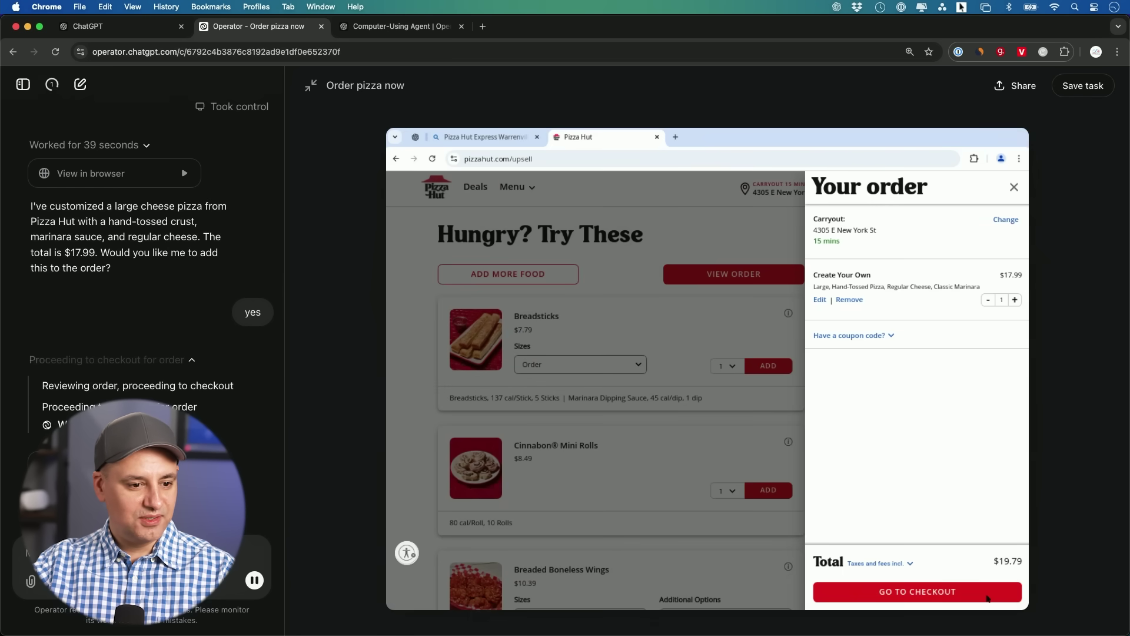
{"action": "mouse_move", "coordinate": [558, 404]}
{"action": "mouse_move", "coordinate": [832, 487]}
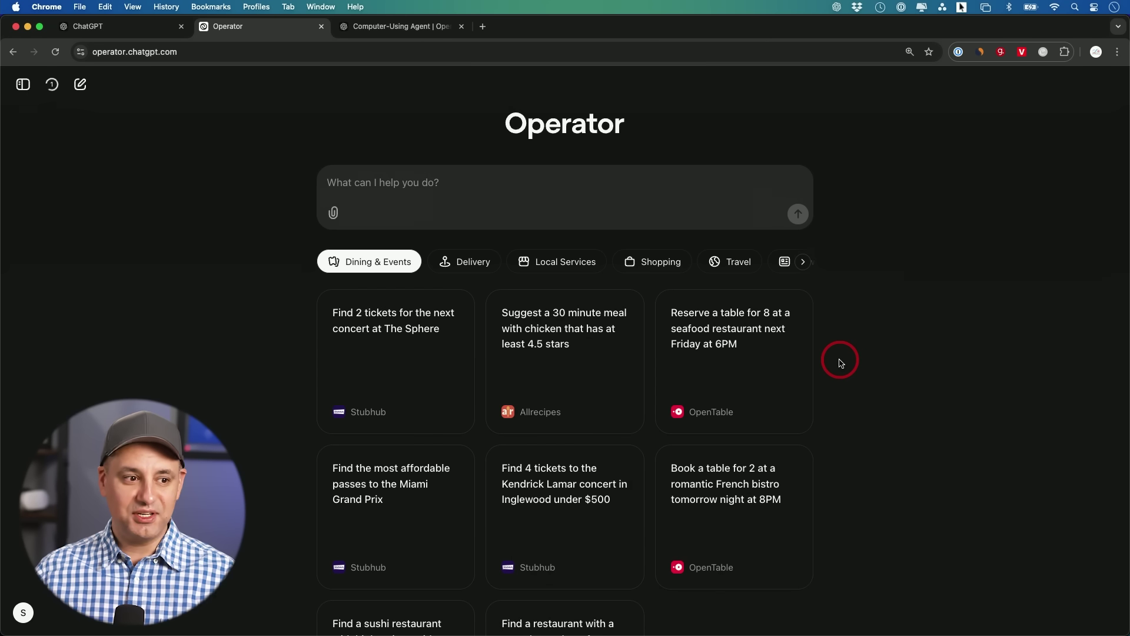
Show the Shopping task suggestions on the Operator start page
{"action": "left_click", "coordinate": [653, 261]}
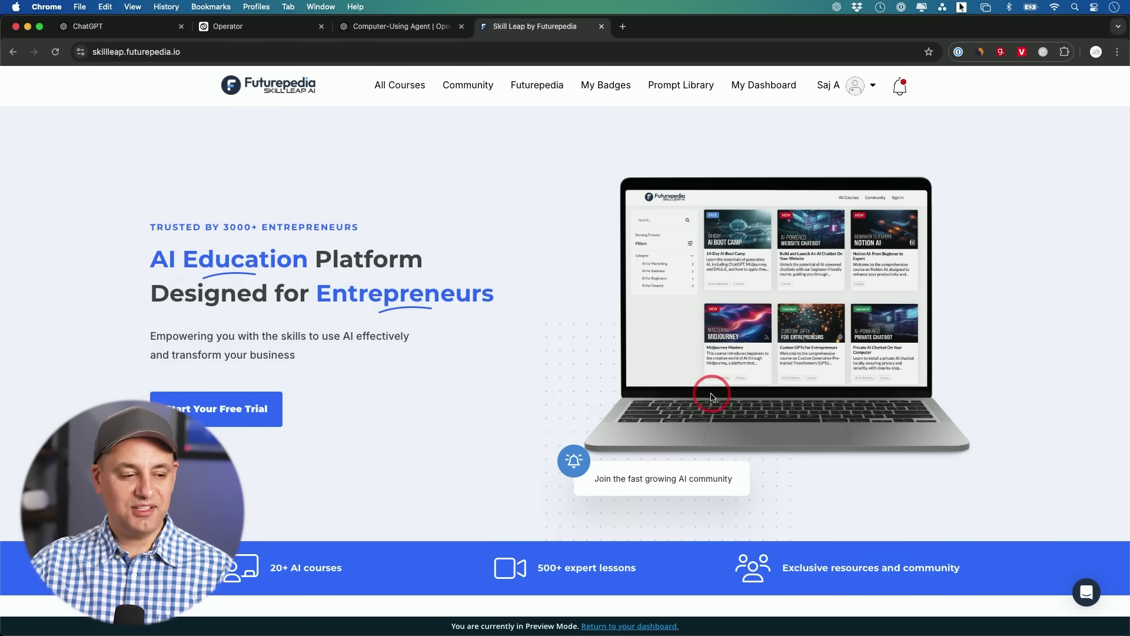
Scroll to Popular Courses and open the 'Custom GPTs For Entrepreneurs' course card
{"action": "scroll", "coordinate": [712, 396], "scroll_direction": "down", "scroll_amount": 10}
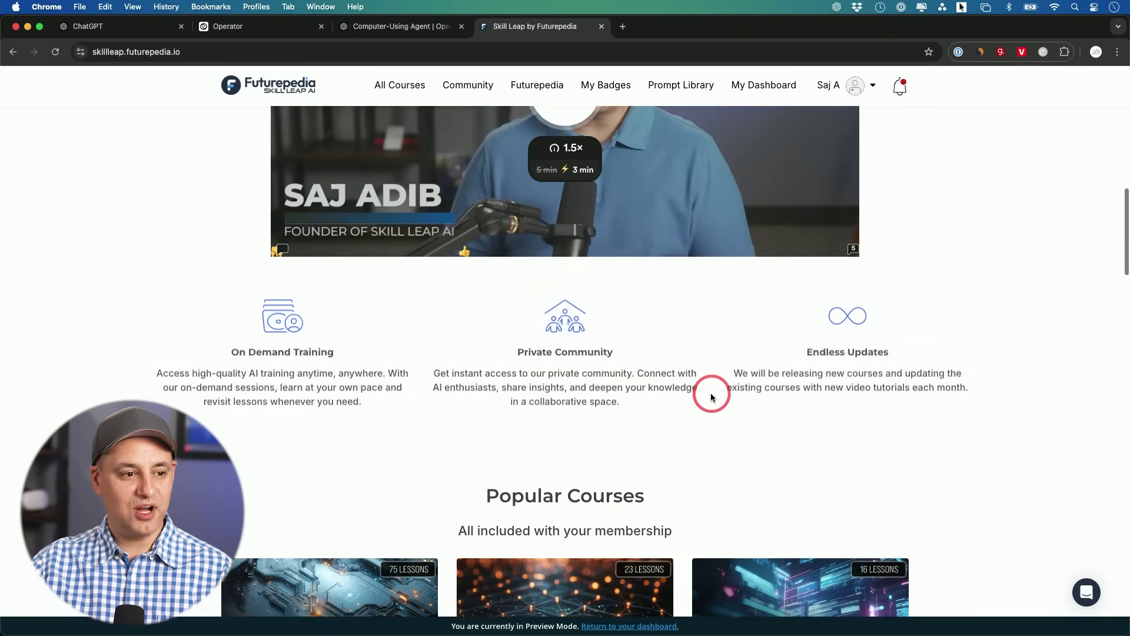
{"action": "scroll", "coordinate": [714, 393], "scroll_direction": "down", "scroll_amount": 3}
{"action": "scroll", "coordinate": [895, 371], "scroll_direction": "down", "scroll_amount": 4}
{"action": "scroll", "coordinate": [383, 321], "scroll_direction": "down", "scroll_amount": 2}
{"action": "scroll", "coordinate": [383, 320], "scroll_direction": "up", "scroll_amount": 1}
{"action": "left_click", "coordinate": [547, 250]}
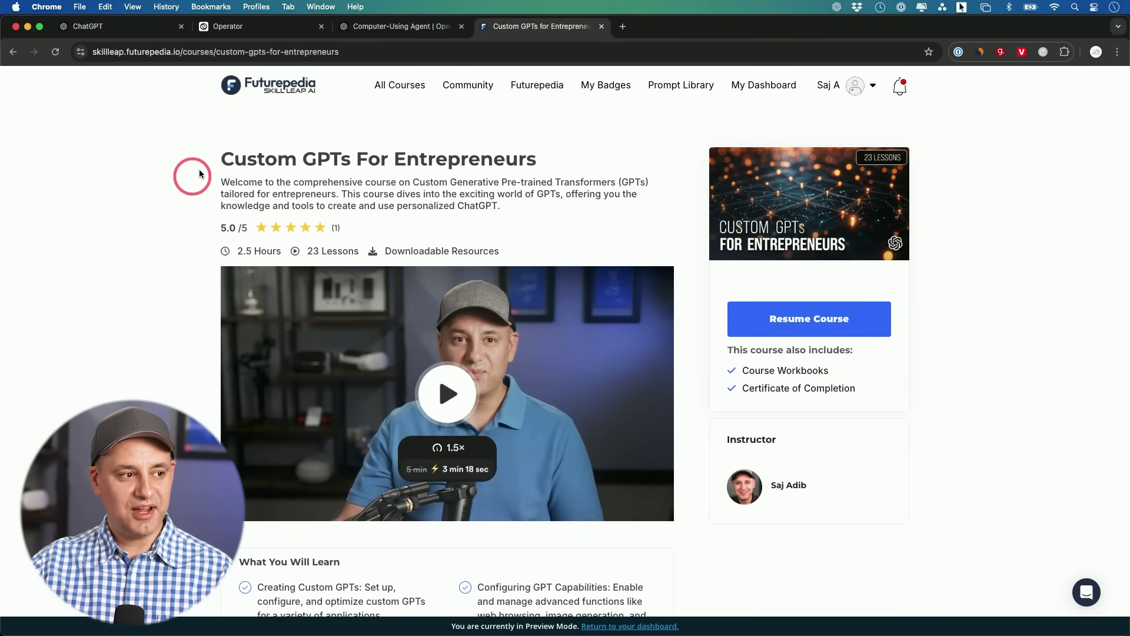